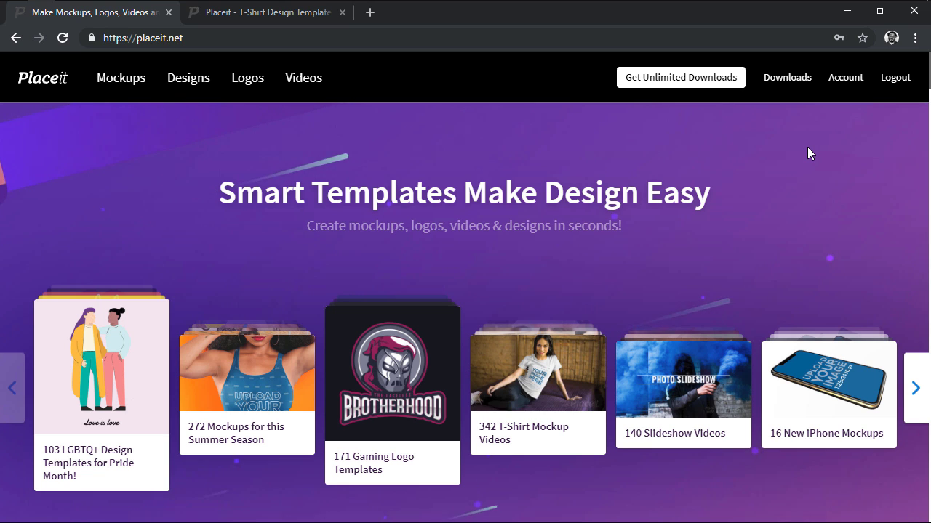
# Step: Go to Placeit's T-Shirt Design Templates gallery and scroll down through the template grid
pyautogui.moveTo(195, 86)
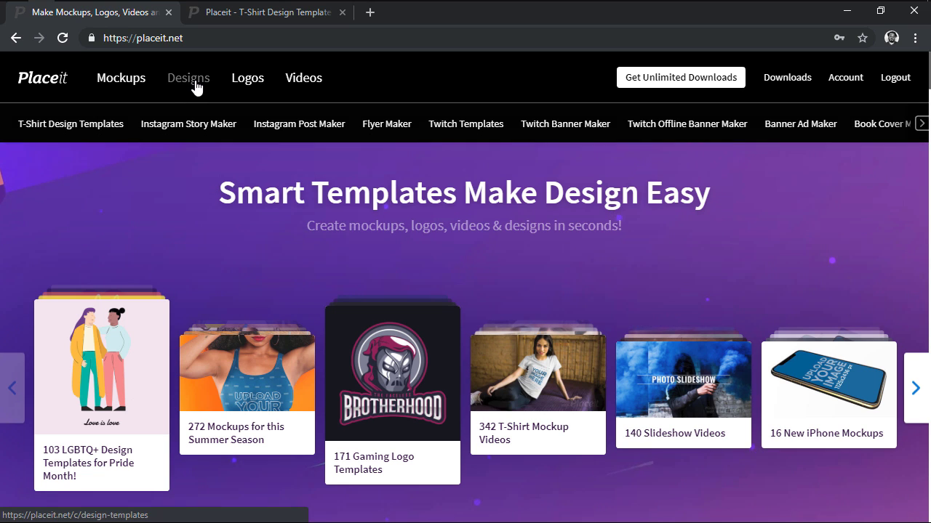
pyautogui.click(79, 125)
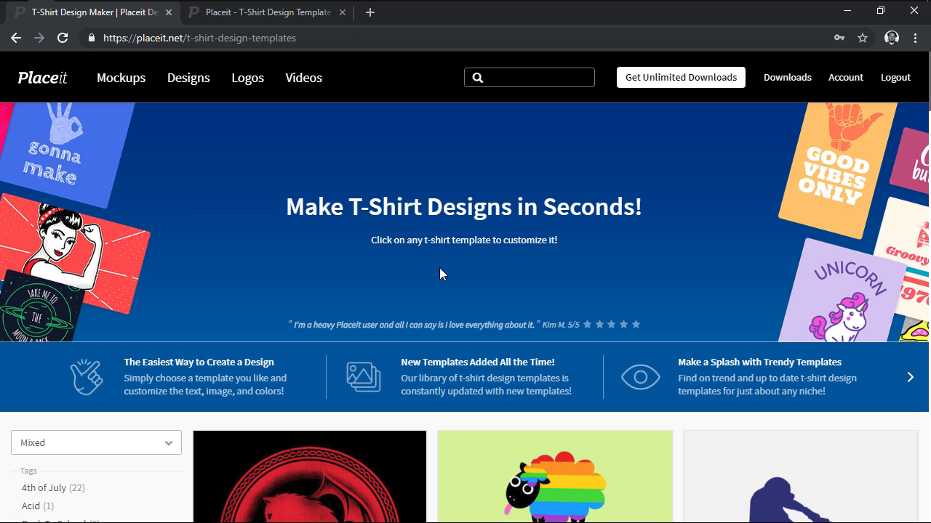
pyautogui.scroll(-15, 440, 268)
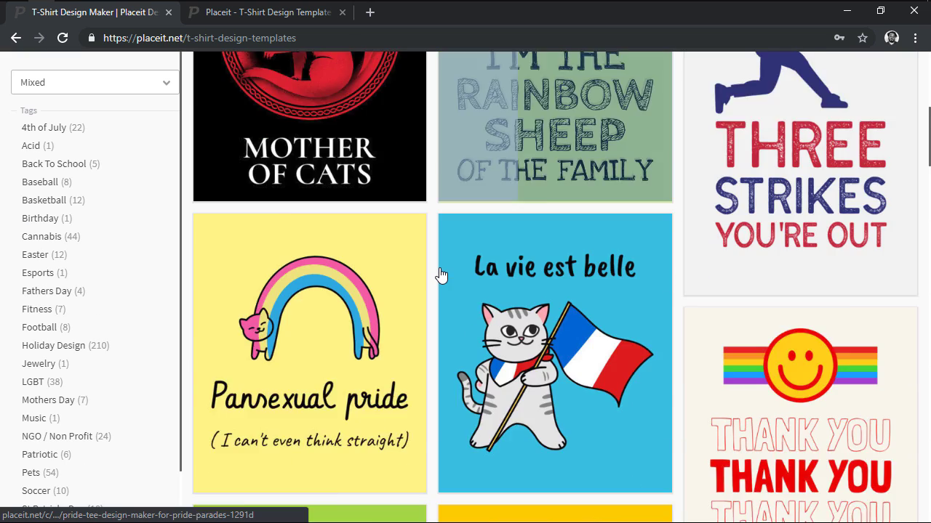
pyautogui.scroll(-9, 440, 274)
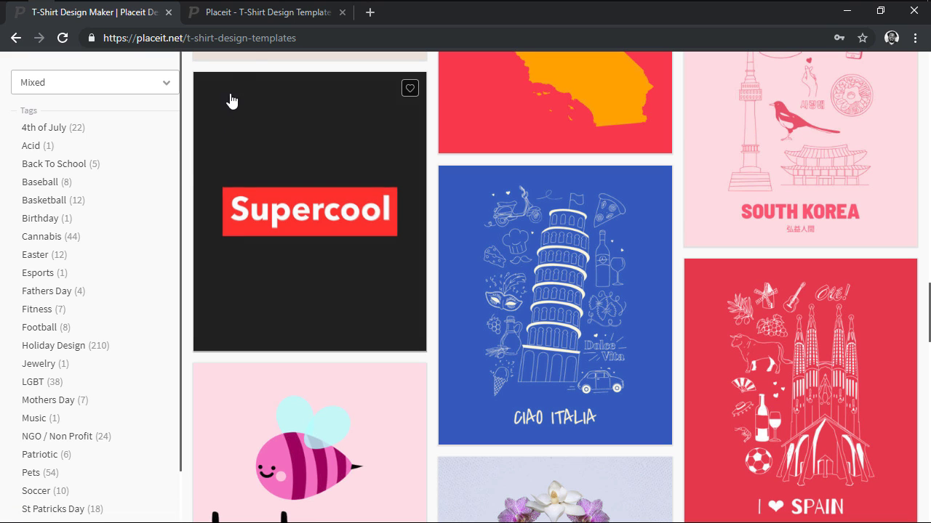
# Step: Switch to the browser tab with the 'EVERYDAY I'M DRIBBLIN'' basketball template editor
pyautogui.click(287, 13)
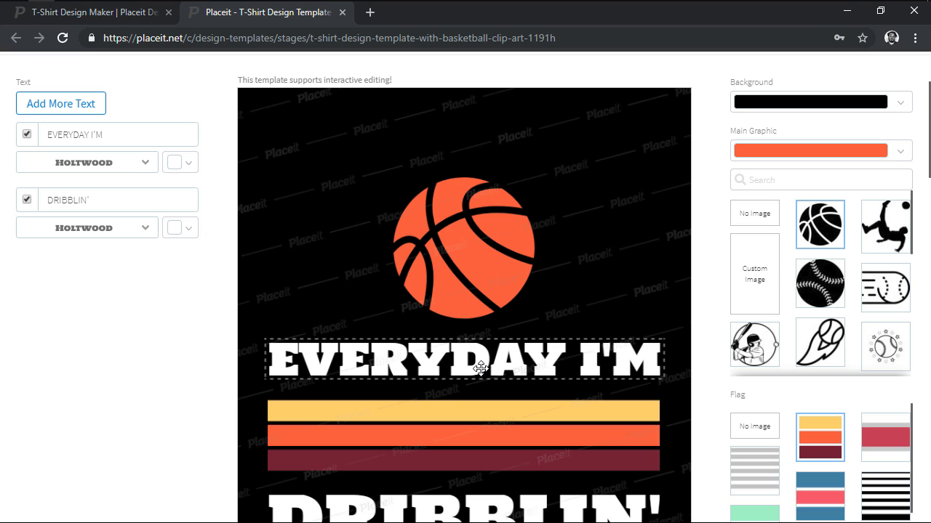
# Step: Replace the text lines with 'California' and 'Dreamin'', setting California in Lakki-Reddy font
pyautogui.moveTo(156, 135); pyautogui.dragTo(38, 134)
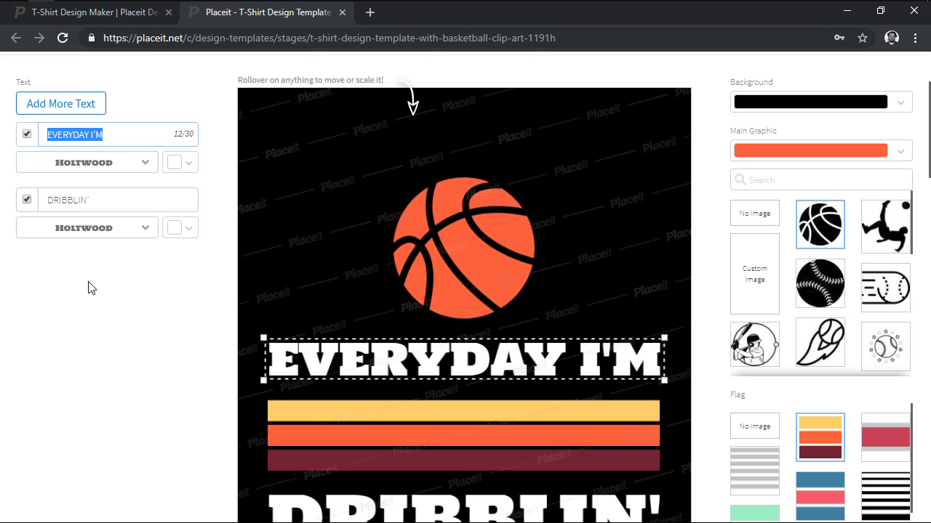
pyautogui.write('California')
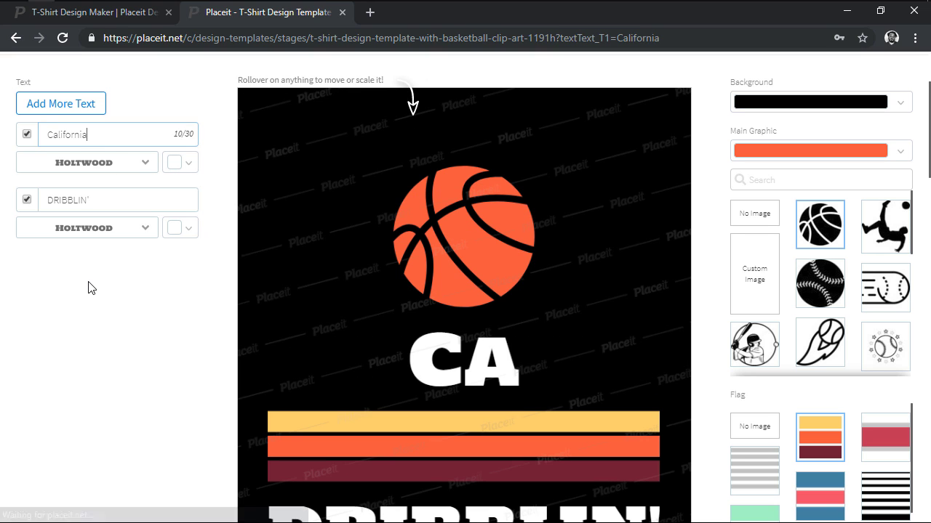
pyautogui.moveTo(95, 200); pyautogui.dragTo(31, 199)
pyautogui.write('D')
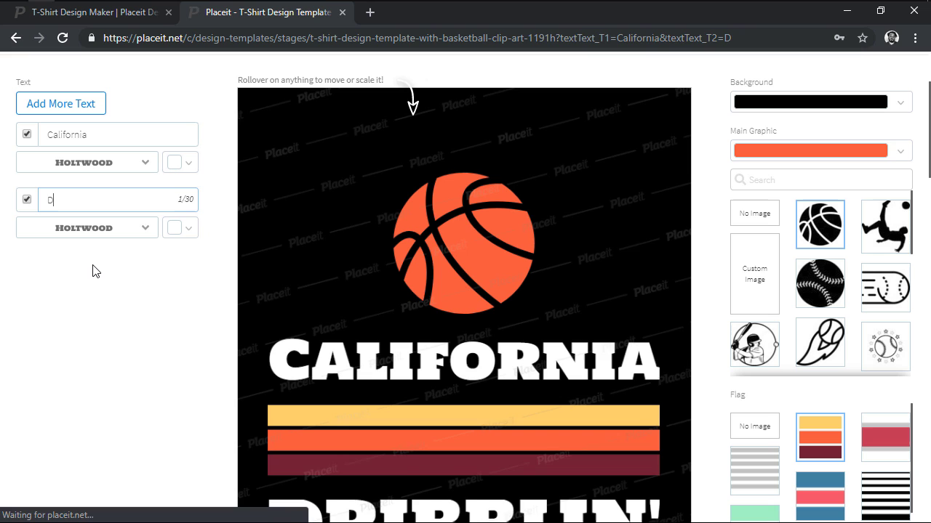
pyautogui.write("reamin'")
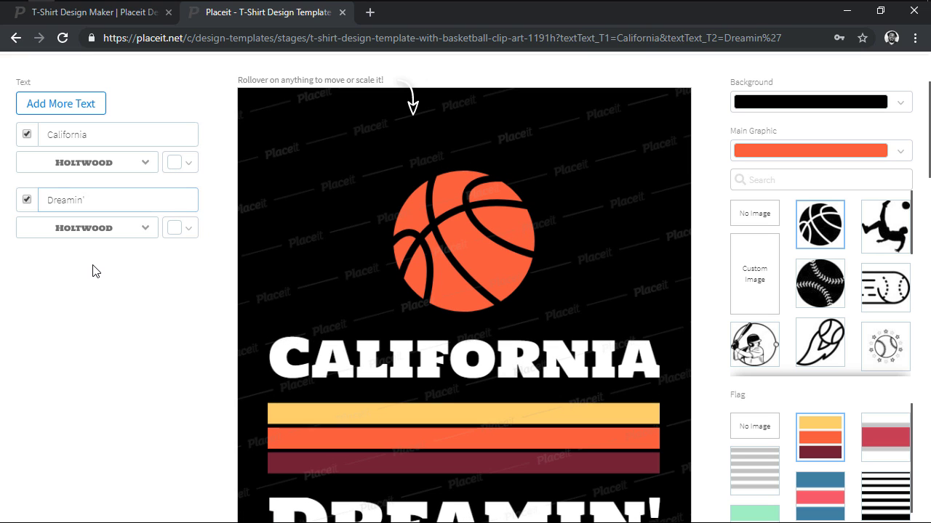
pyautogui.click(96, 271)
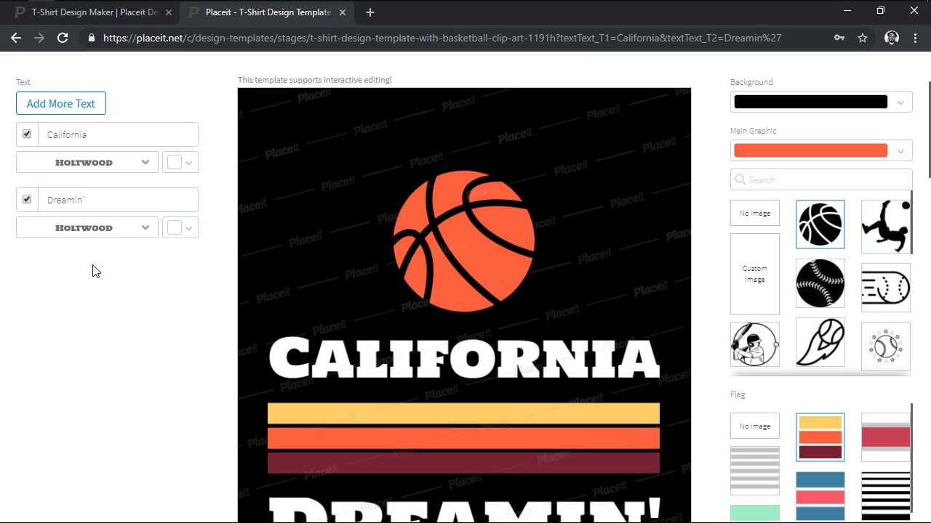
pyautogui.click(145, 169)
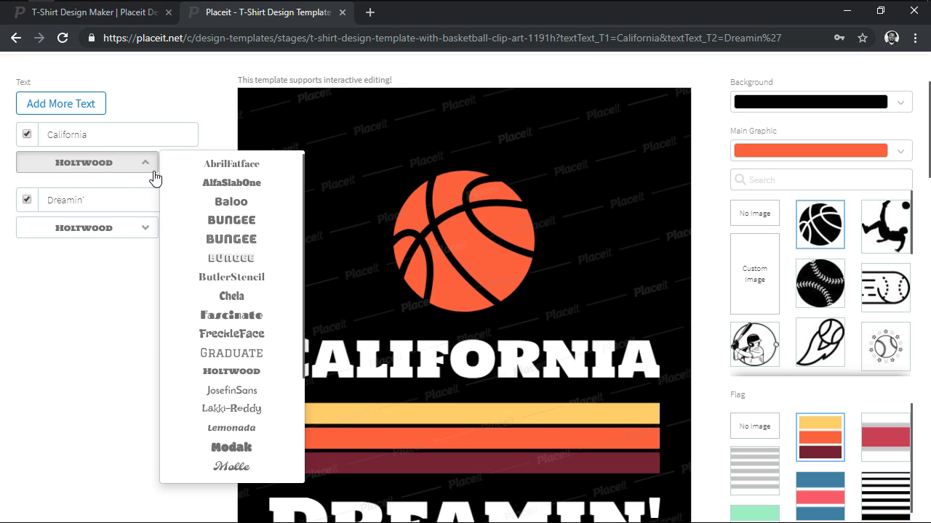
pyautogui.click(221, 409)
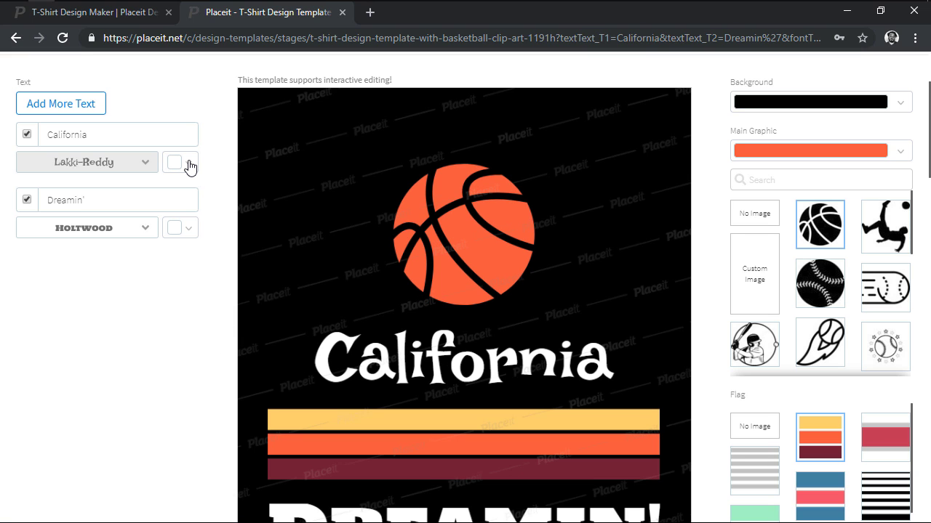
# Step: Try out a custom red shade for the California text in the full colour picker
pyautogui.click(178, 163)
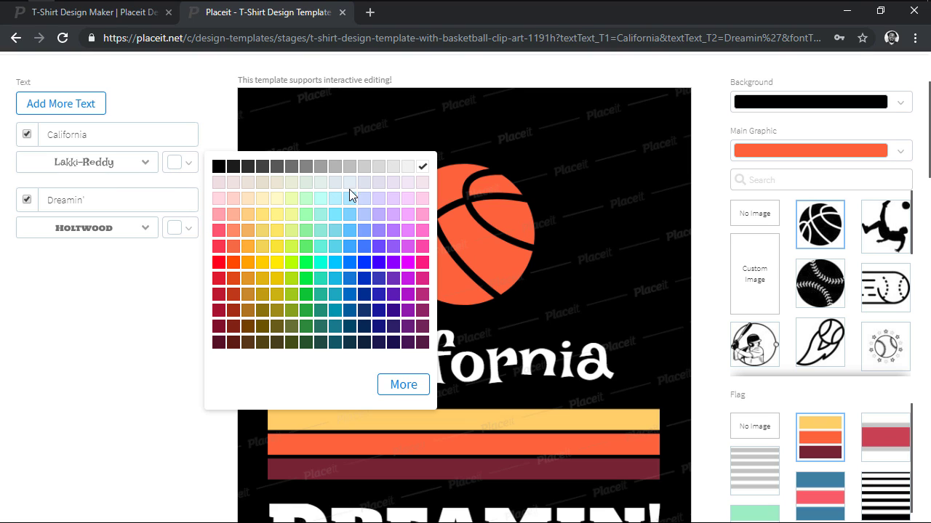
pyautogui.click(405, 385)
pyautogui.click(519, 173)
pyautogui.moveTo(519, 172); pyautogui.dragTo(558, 235)
# Step: Keep California white, set Dreamin' in Lakki-Reddy, and toggle the California line off and on
pyautogui.click(463, 384)
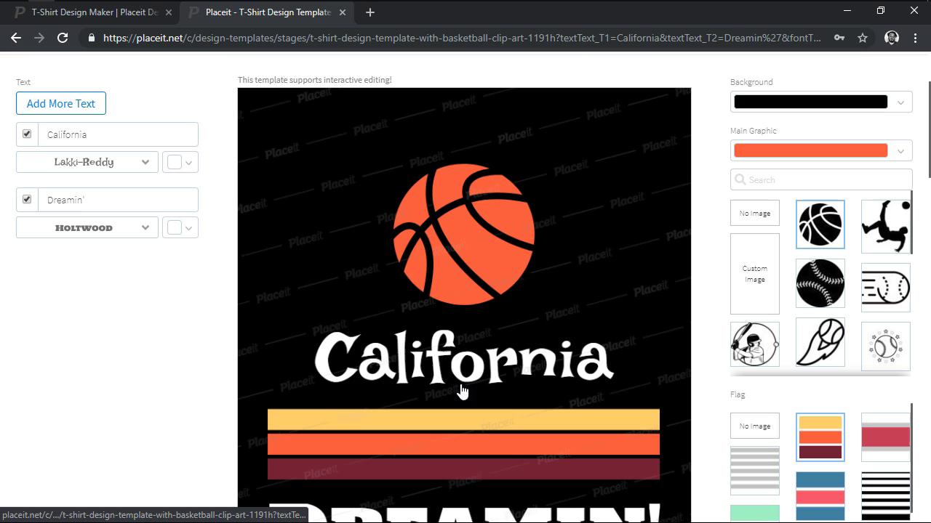
pyautogui.click(150, 231)
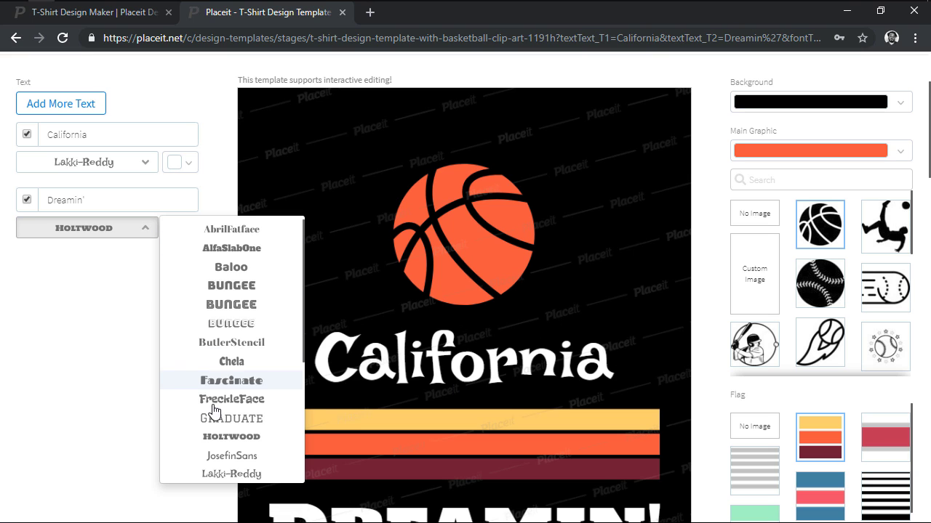
pyautogui.click(210, 475)
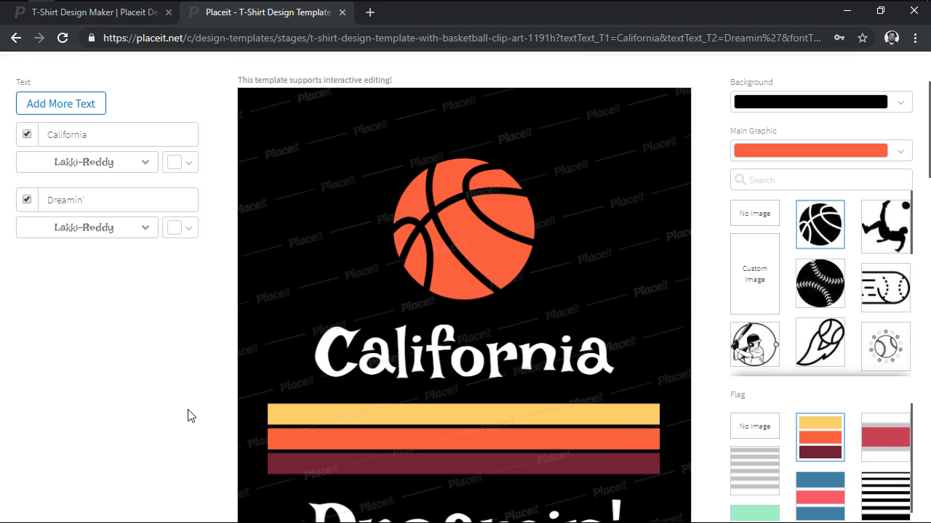
pyautogui.click(28, 137)
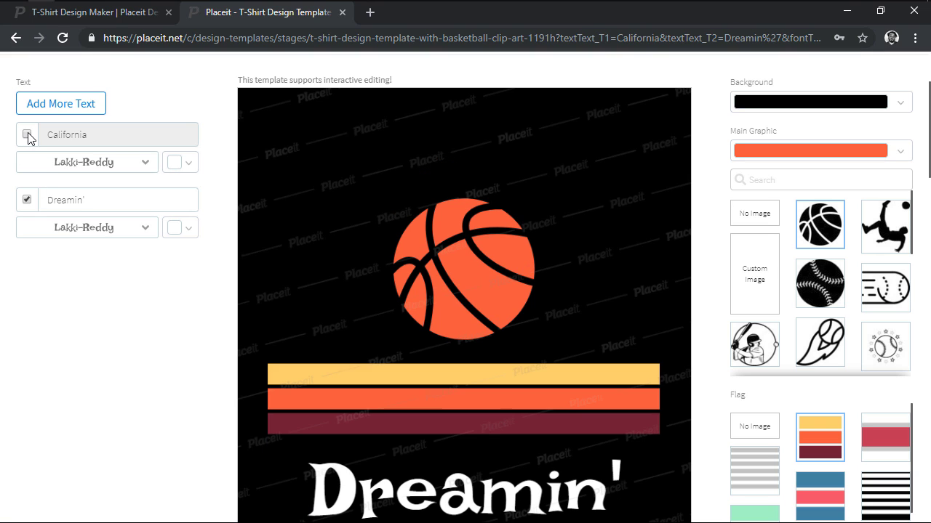
pyautogui.click(28, 136)
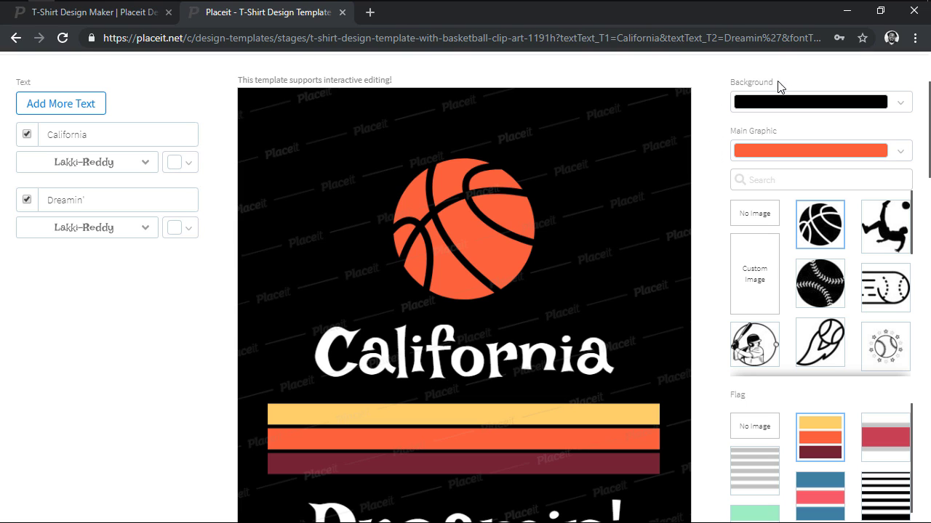
# Step: Change the design's background colour from black to the transparent swatch
pyautogui.click(905, 104)
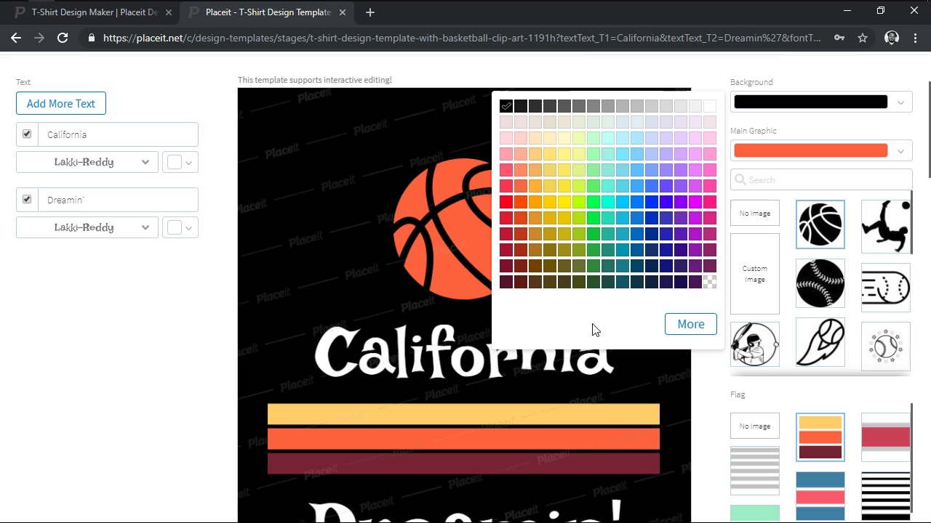
pyautogui.click(709, 283)
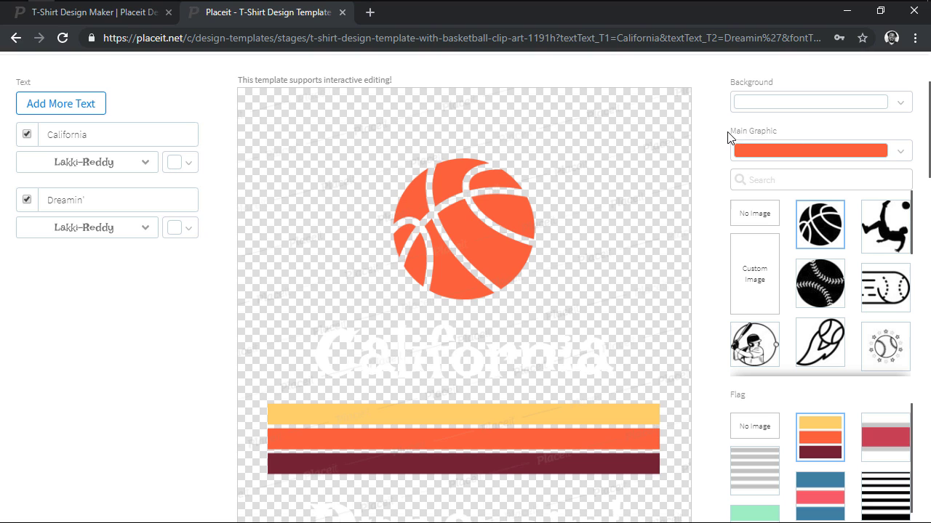
# Step: Colour the main graphic orange-red and swap the basketball for a peace-heart found by searching 'heart'
pyautogui.click(902, 152)
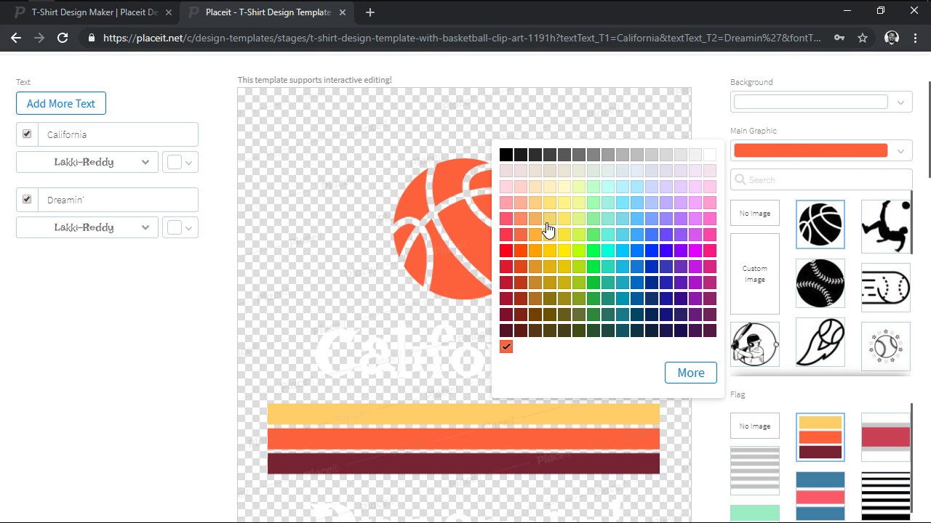
pyautogui.click(519, 252)
pyautogui.click(755, 188)
pyautogui.write('heart')
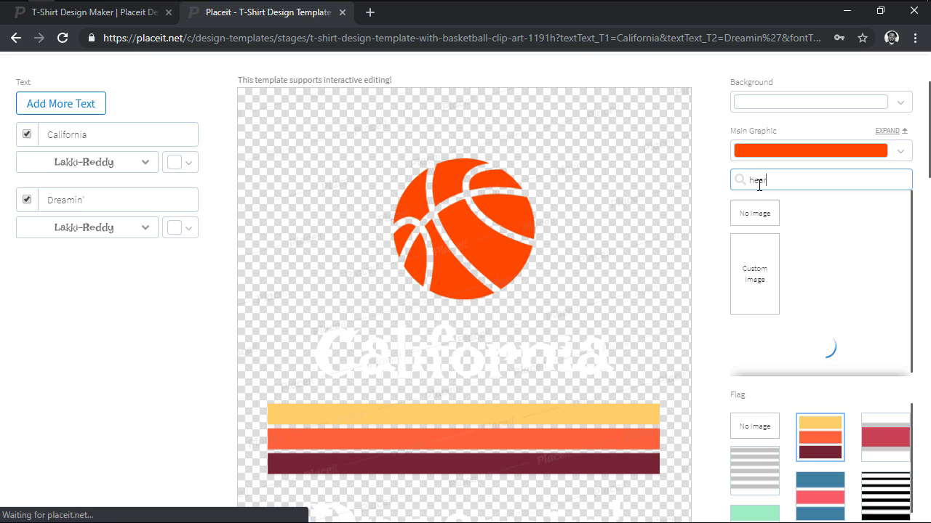
pyautogui.scroll(-4, 816, 238)
pyautogui.click(817, 243)
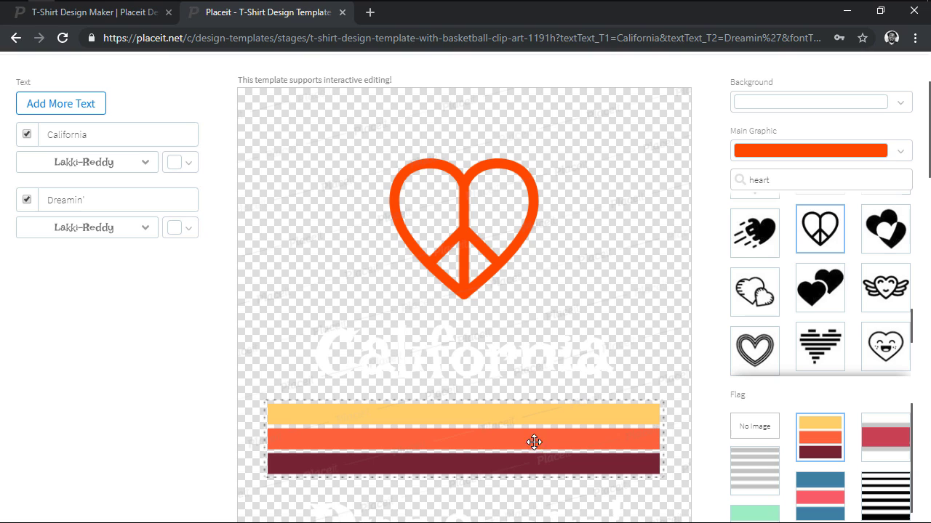
pyautogui.scroll(-3, 824, 466)
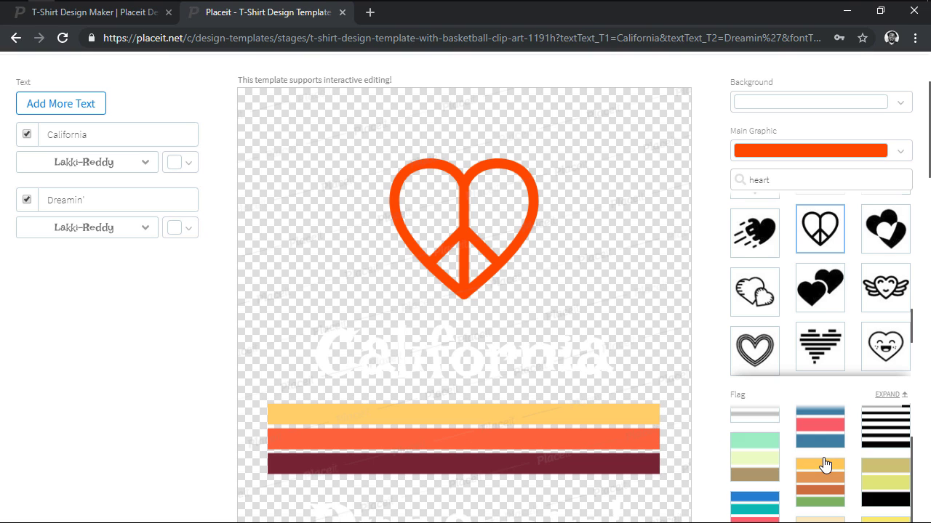
pyautogui.scroll(3, 824, 465)
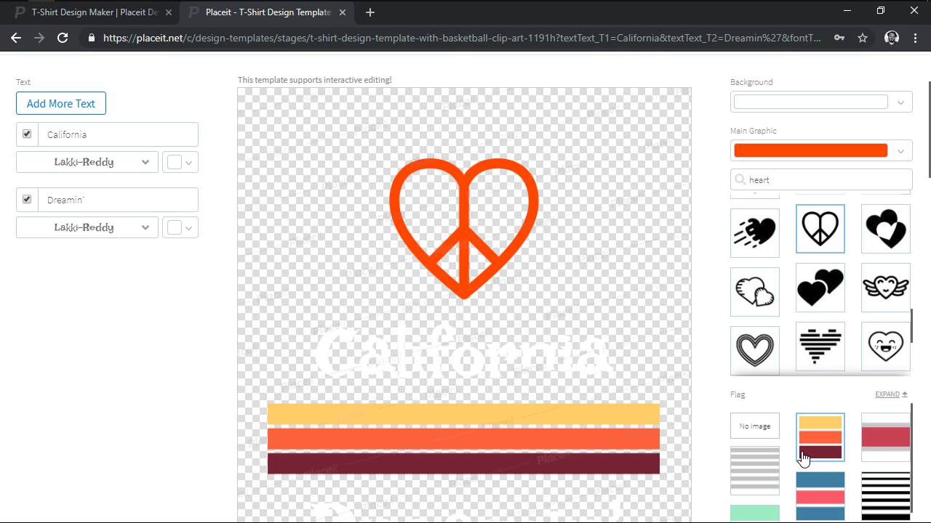
# Step: Enlarge and recentre the peace-heart graphic, then Reset Layout to restore its default size
pyautogui.click(473, 247)
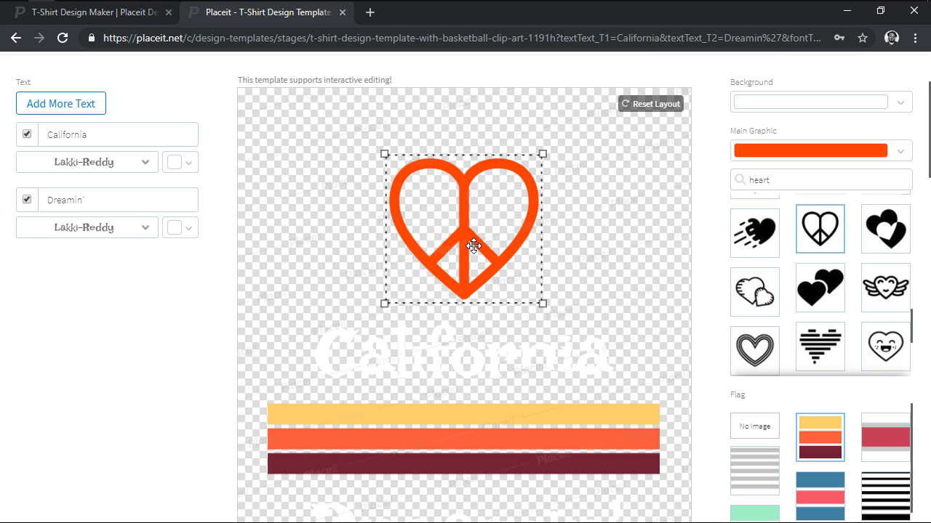
pyautogui.moveTo(473, 246); pyautogui.dragTo(476, 220)
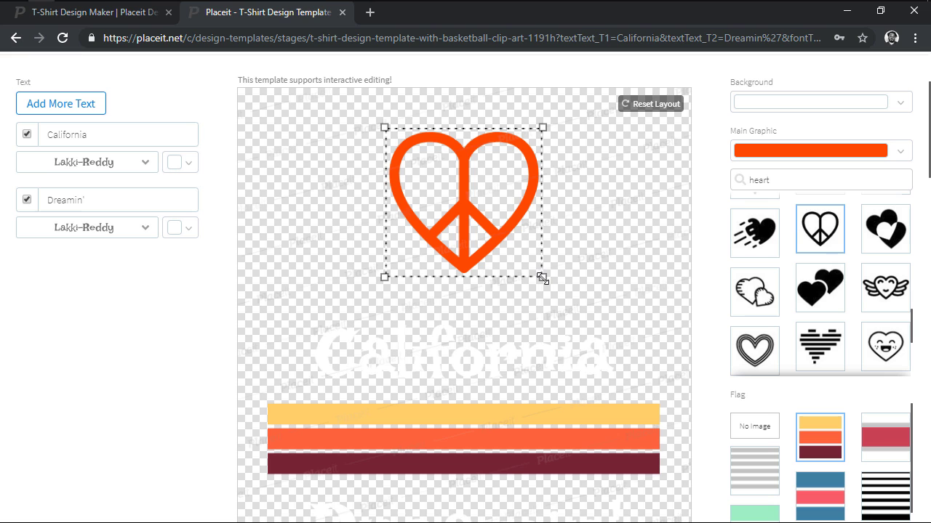
pyautogui.moveTo(543, 278); pyautogui.dragTo(560, 303)
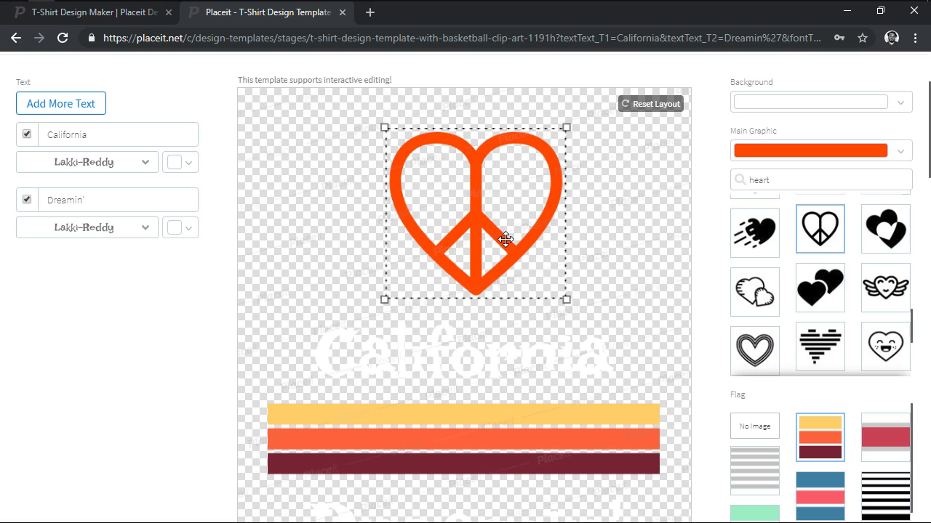
pyautogui.moveTo(505, 239); pyautogui.dragTo(499, 239)
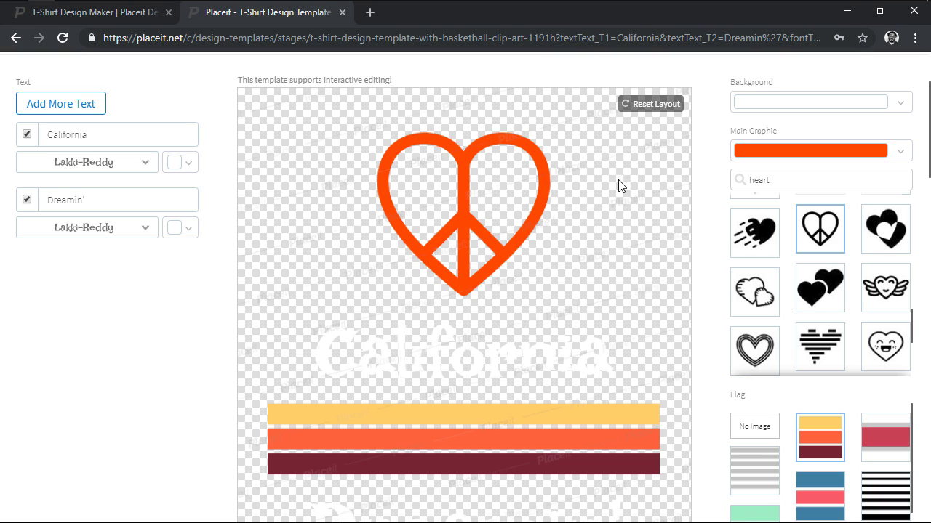
pyautogui.click(653, 105)
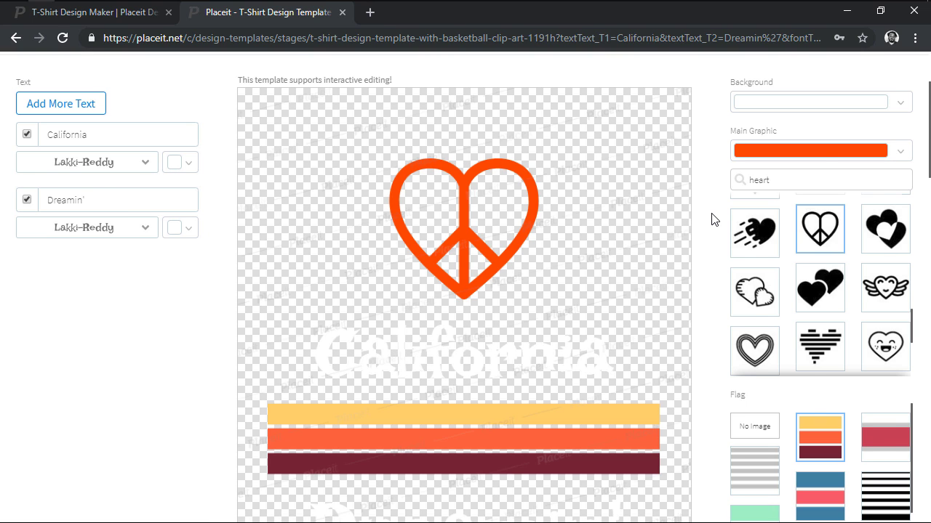
# Step: Buy the single $2 template and save the design as california-t-shirt.png
pyautogui.scroll(1, 712, 219)
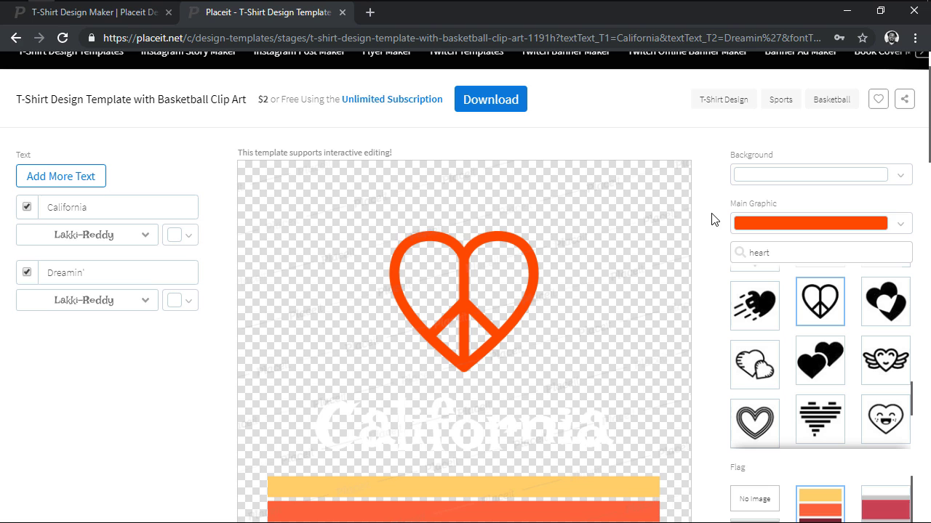
pyautogui.click(500, 106)
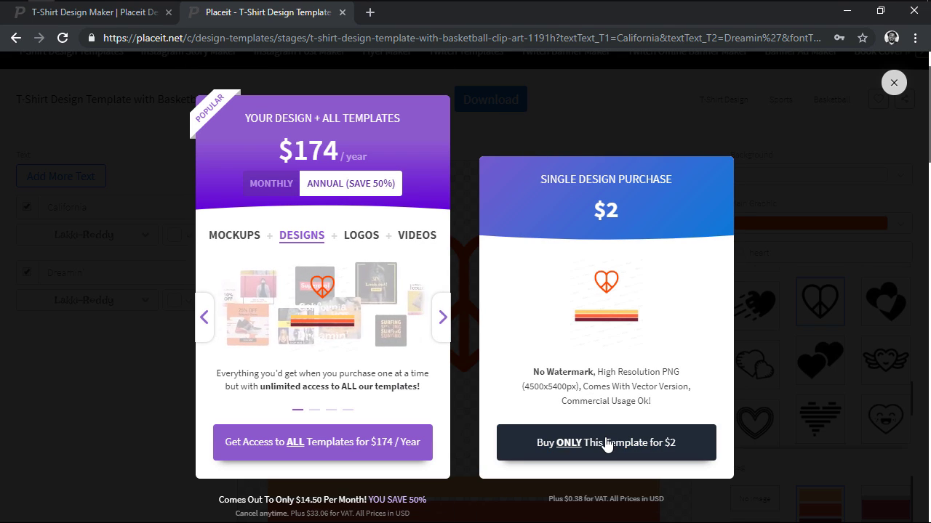
pyautogui.click(606, 443)
pyautogui.click(450, 269)
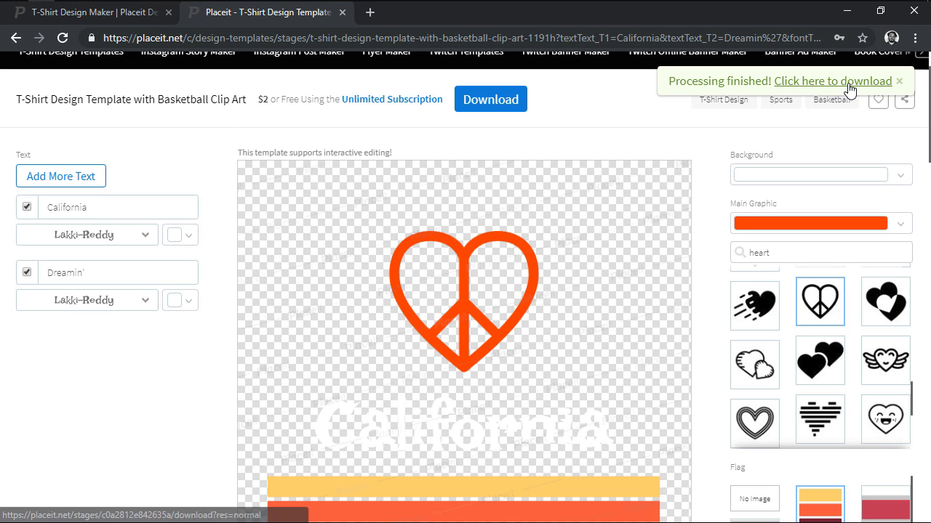
pyautogui.click(849, 85)
pyautogui.write('california-t-shirt')
pyautogui.click(591, 455)
# Step: Preview california-t-shirt.png in Photos from its folder, then close Photos and the folder
pyautogui.click(73, 504)
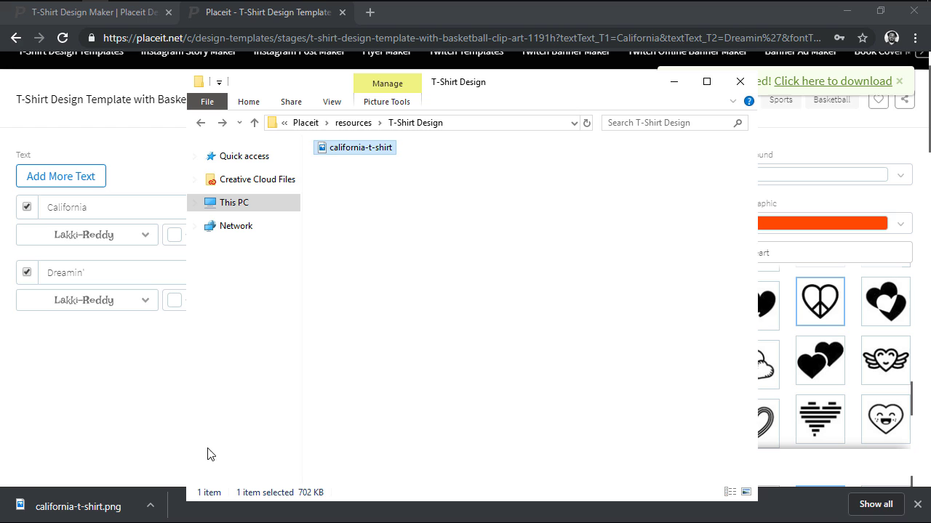
pyautogui.rightClick(355, 151)
pyautogui.click(386, 140)
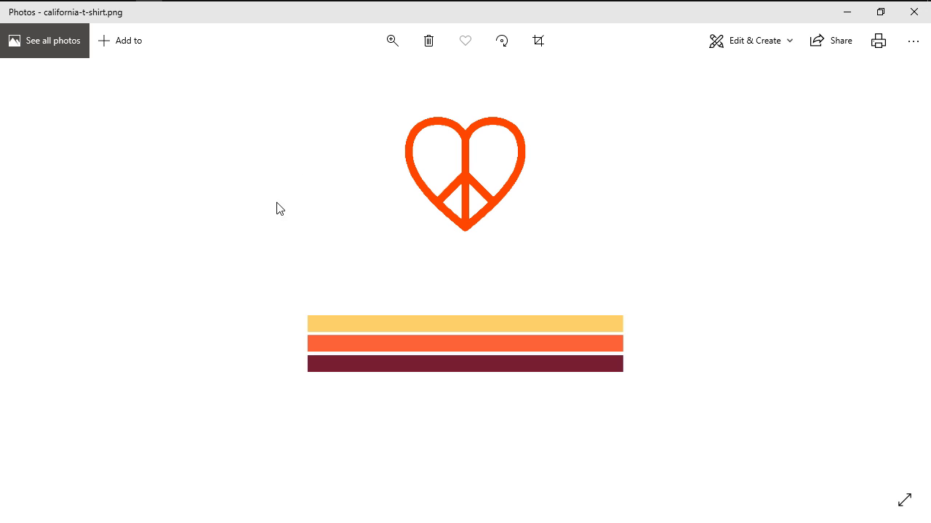
pyautogui.click(912, 22)
pyautogui.click(687, 93)
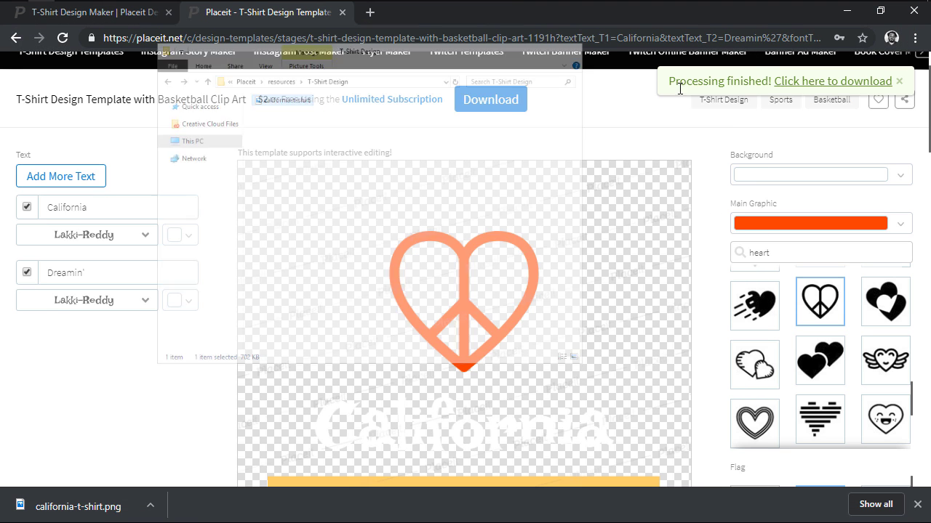
# Step: Dismiss the download notice and scroll down the page and back up to the editor
pyautogui.click(917, 504)
pyautogui.scroll(-15, 712, 355)
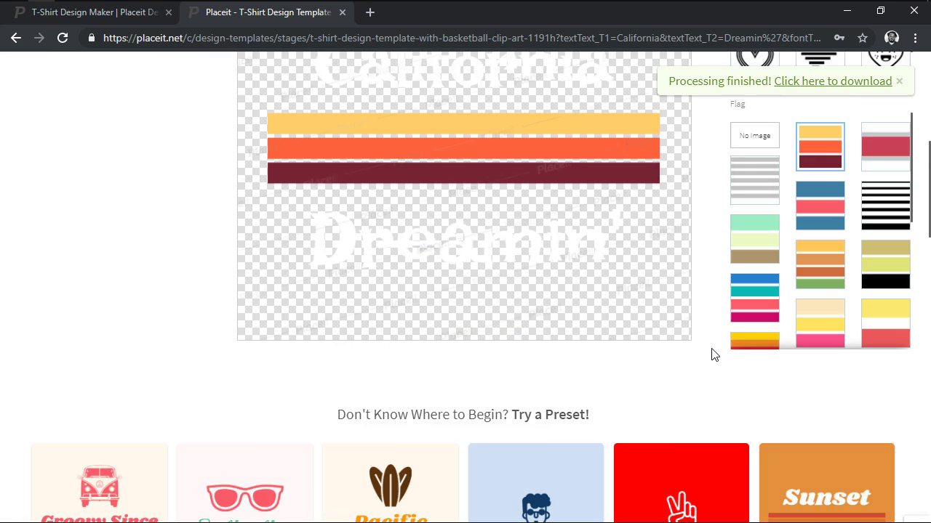
pyautogui.scroll(-1, 711, 355)
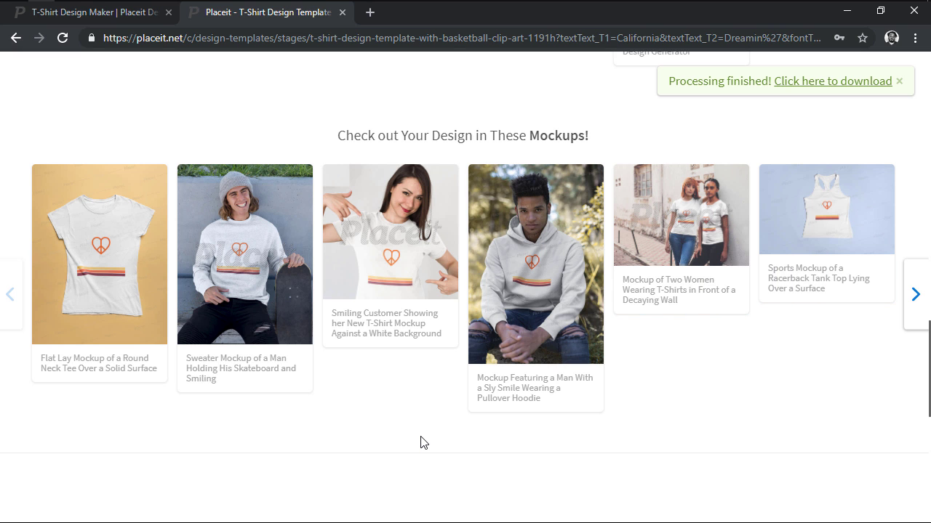
pyautogui.scroll(15, 421, 442)
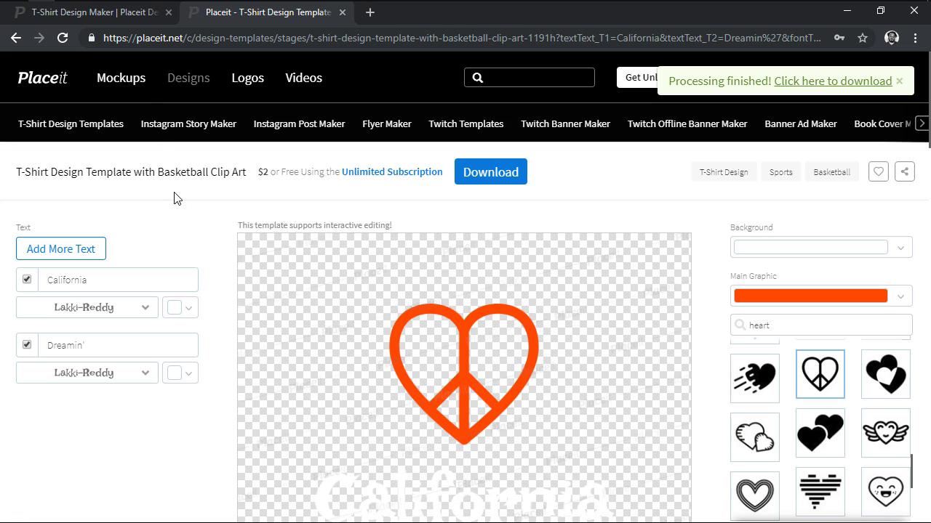
# Step: Upload california-t-shirt to the T-Shirt Mockup Generator and accept the crop
pyautogui.moveTo(121, 78)
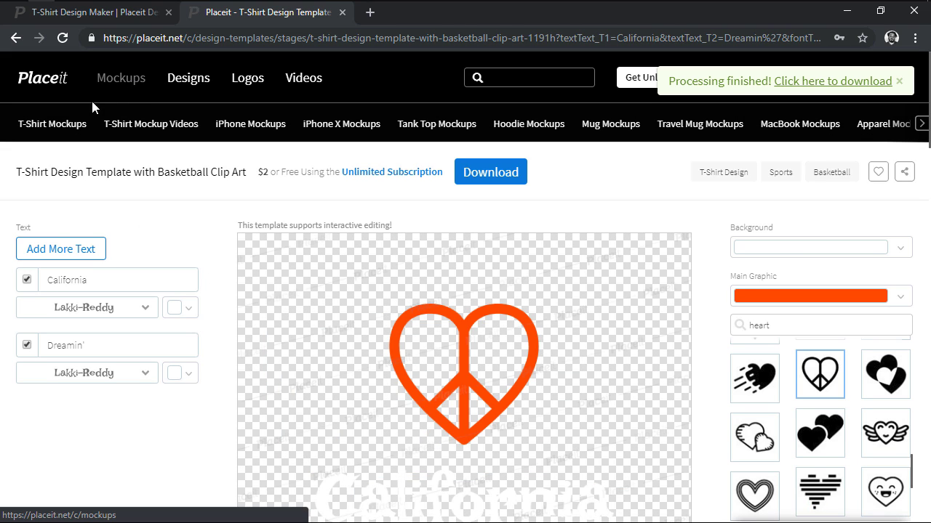
pyautogui.click(66, 125)
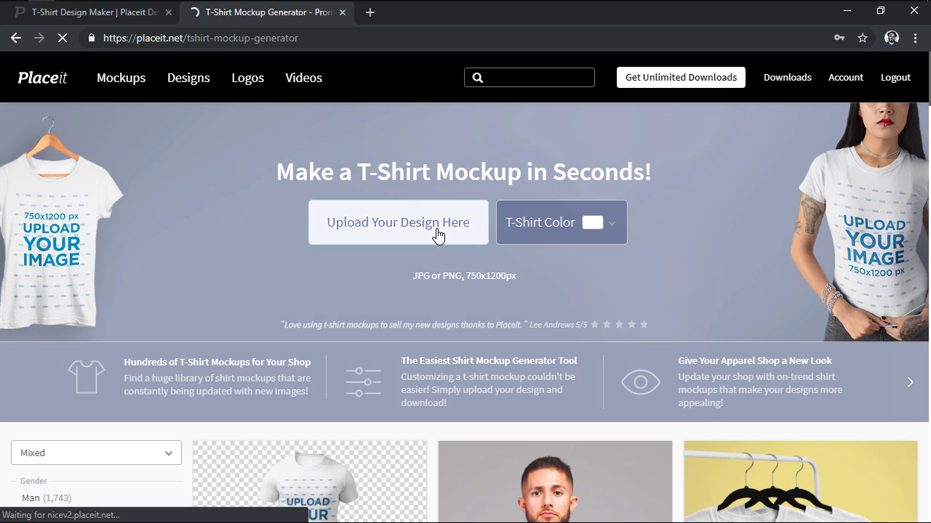
pyautogui.click(436, 235)
pyautogui.doubleClick(440, 234)
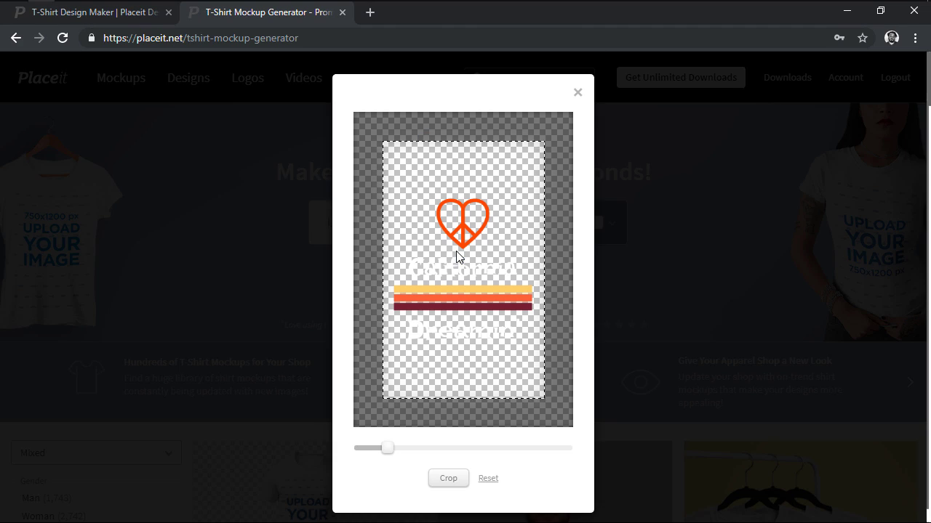
pyautogui.click(448, 480)
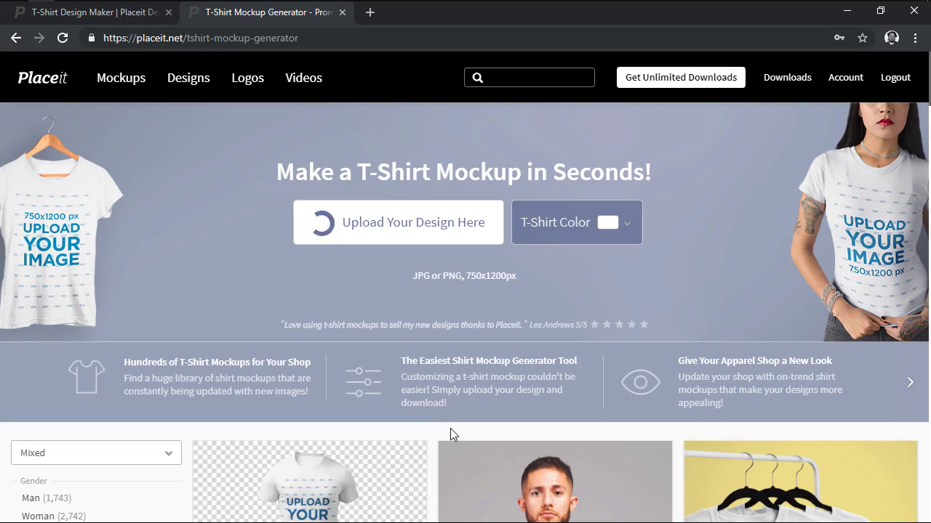
# Step: Scroll through the mockup results and go to page 4
pyautogui.scroll(-10, 440, 453)
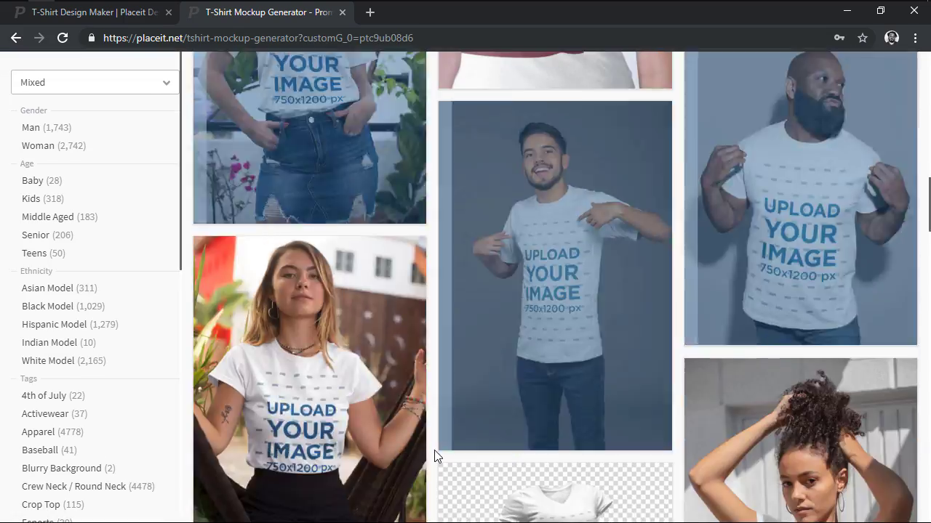
pyautogui.scroll(-10, 434, 456)
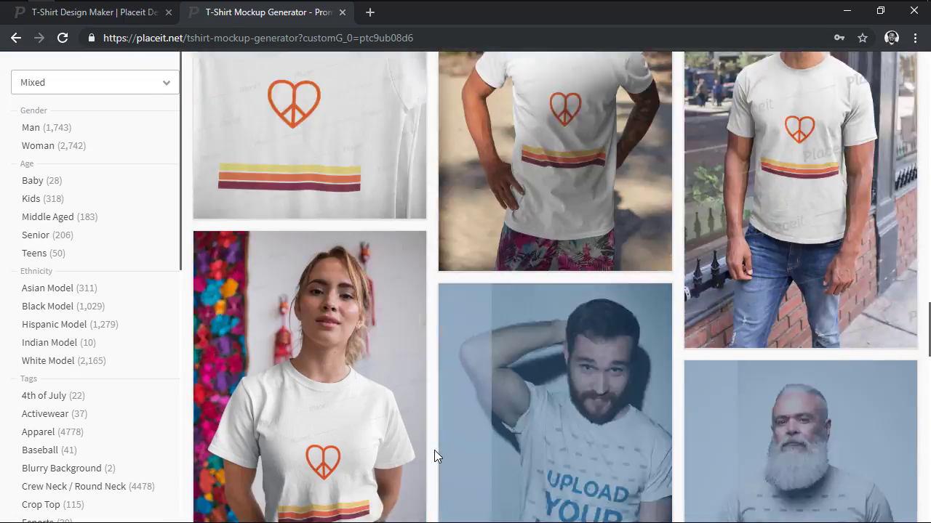
pyautogui.scroll(-5, 436, 456)
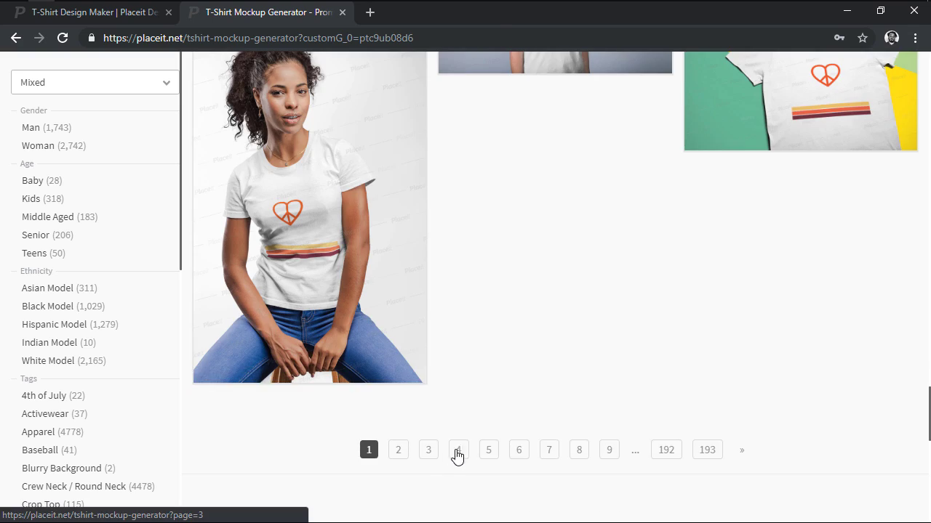
pyautogui.click(457, 450)
pyautogui.scroll(-3, 456, 456)
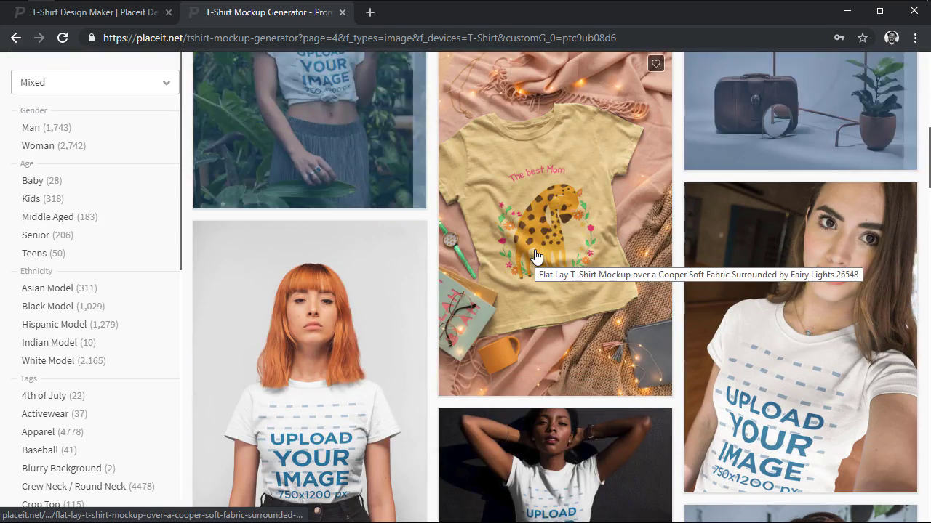
# Step: Upload the california-t-shirt design onto the flat-lay fairy-lights mockup and accept the crop
pyautogui.click(536, 259)
pyautogui.scroll(-1, 679, 289)
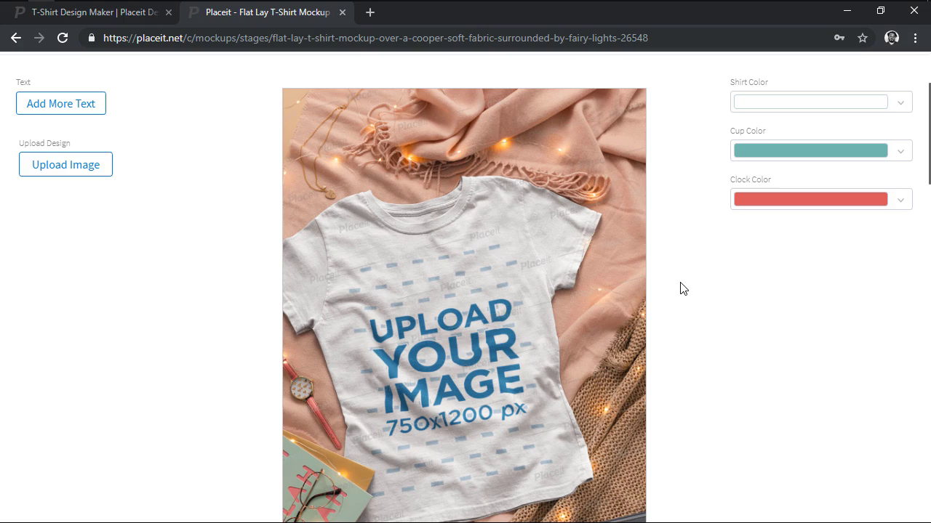
pyautogui.click(65, 163)
pyautogui.doubleClick(390, 231)
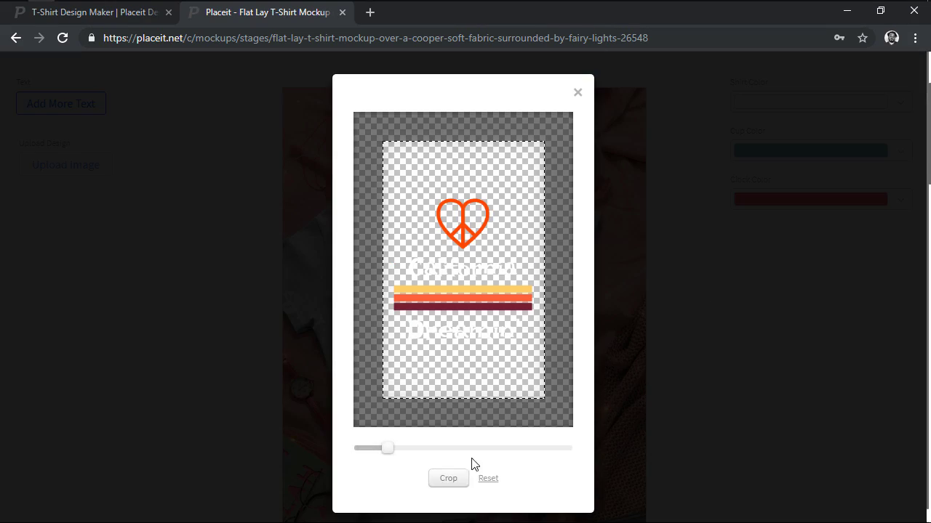
pyautogui.click(449, 479)
# Step: Change the mockup's shirt colour to dark grey
pyautogui.click(899, 104)
pyautogui.click(536, 113)
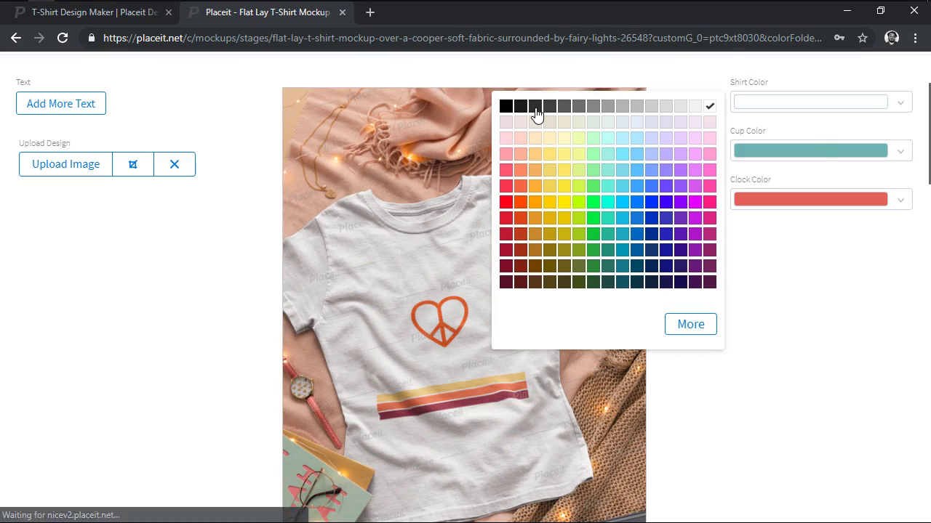
pyautogui.scroll(-1, 748, 336)
pyautogui.scroll(2, 748, 337)
# Step: Download the finished mockup, skipping the pricing offer, and save it as t-shirt-mockup.png
pyautogui.click(551, 100)
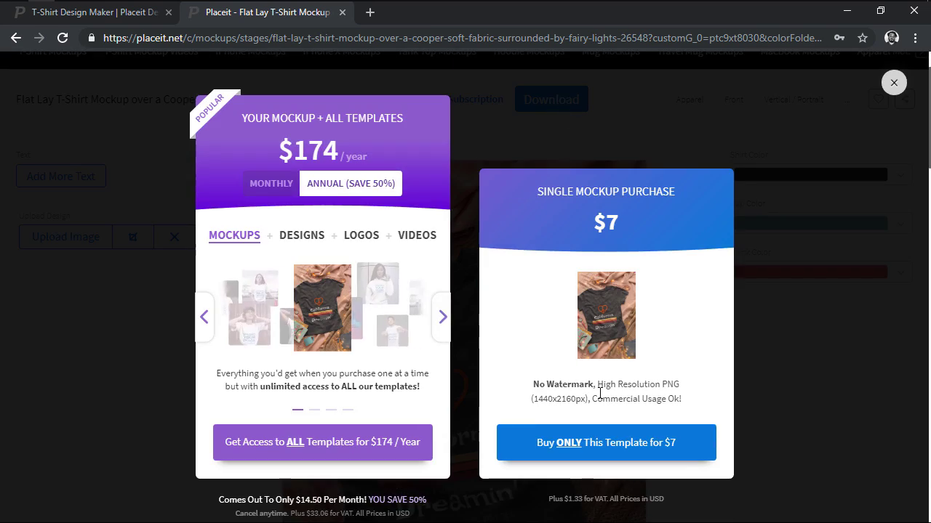
pyautogui.press('Escape')
pyautogui.click(843, 89)
pyautogui.click(592, 395)
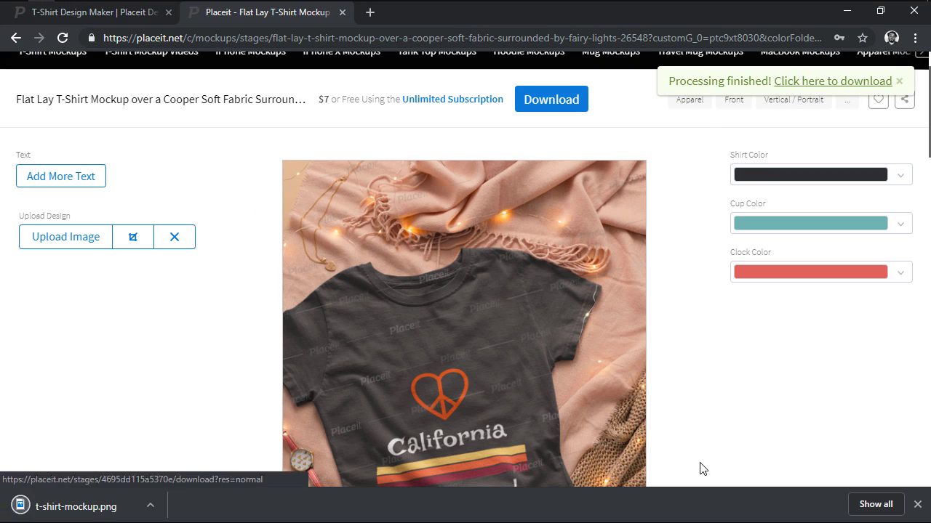
# Step: Locate t-shirt-mockup.png in its folder and view it in Photos
pyautogui.click(150, 506)
pyautogui.click(178, 455)
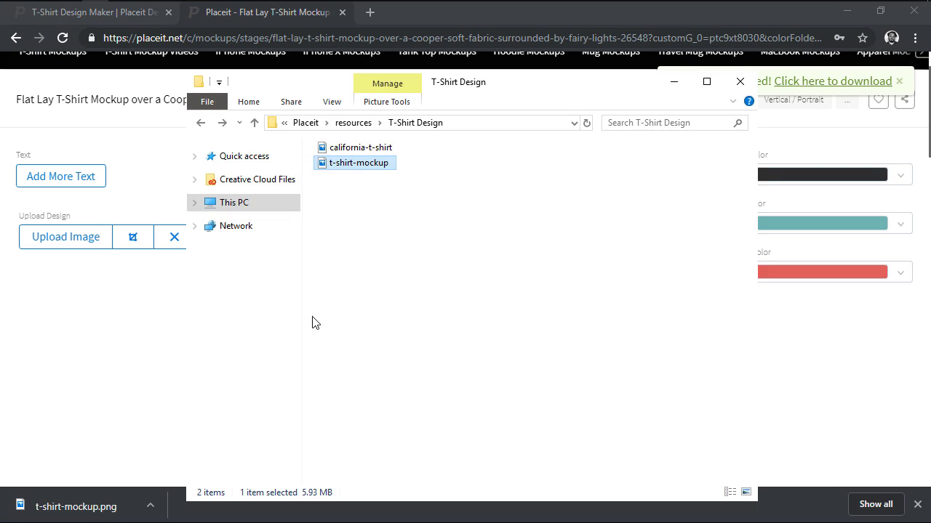
pyautogui.rightClick(336, 167)
pyautogui.click(346, 128)
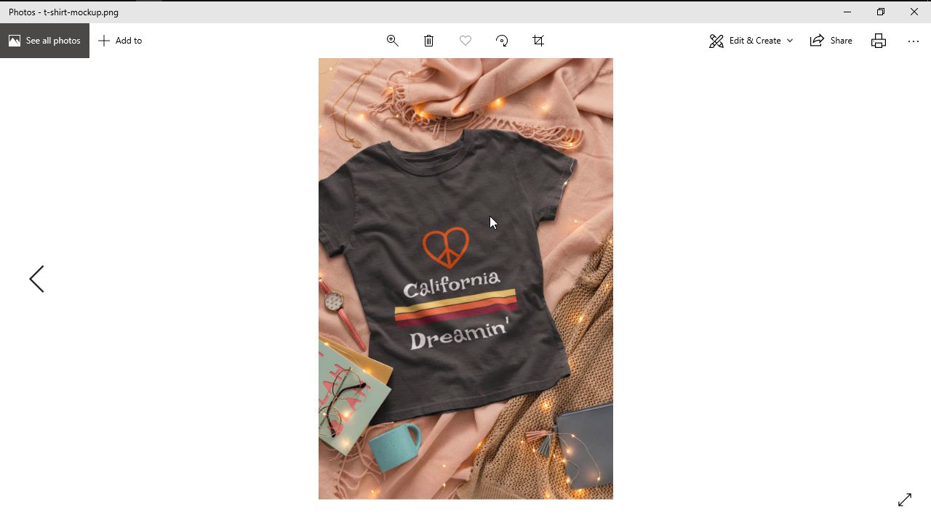